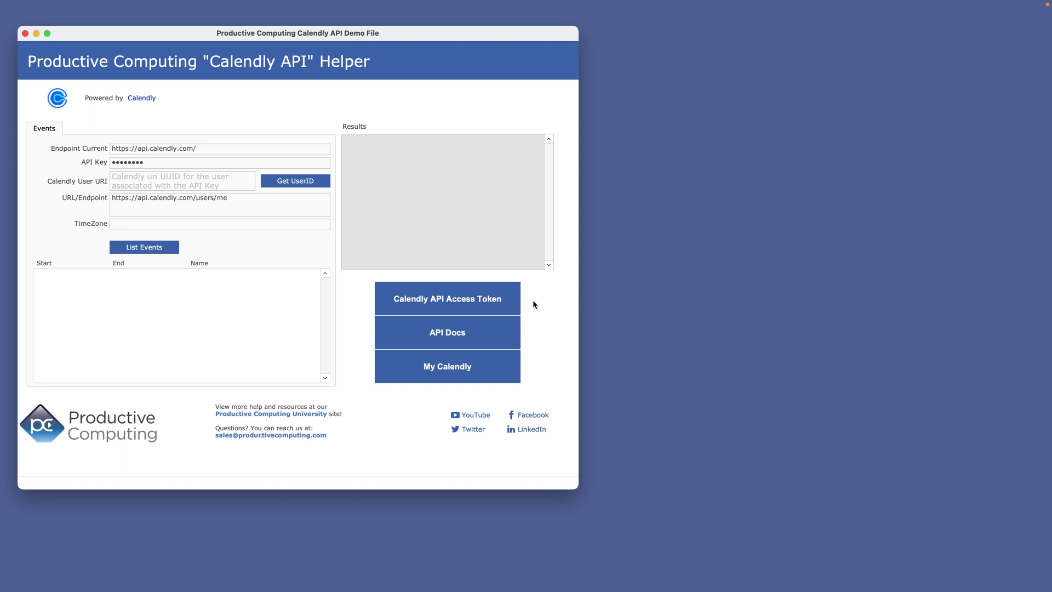
Step: Generate a Calendly personal access token named 'API Demo', past the admin warning, and copy it
{"action": "left_click", "coordinate": [499, 299]}
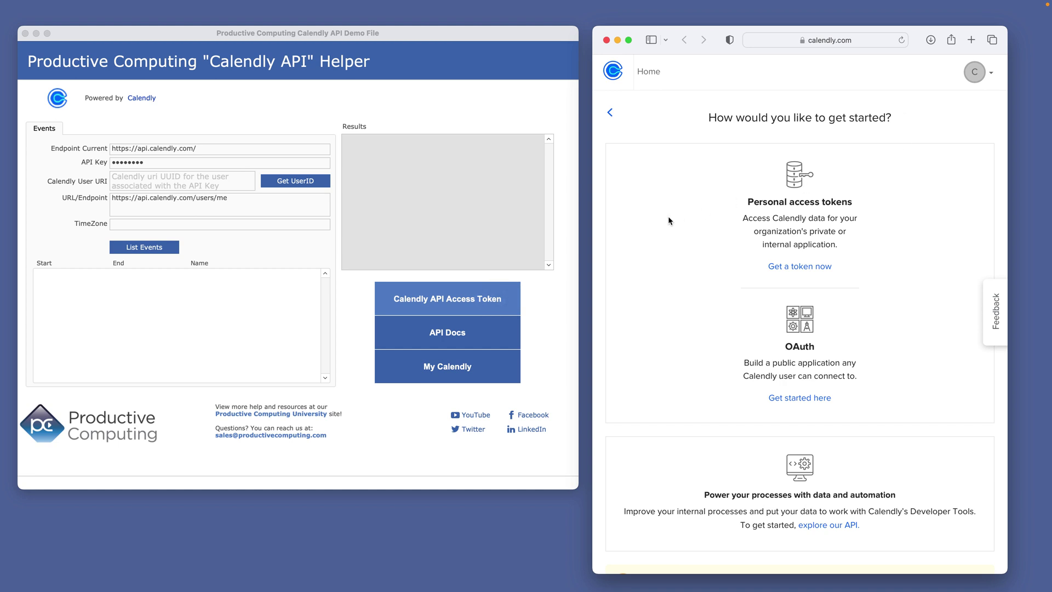
{"action": "left_click", "coordinate": [791, 267]}
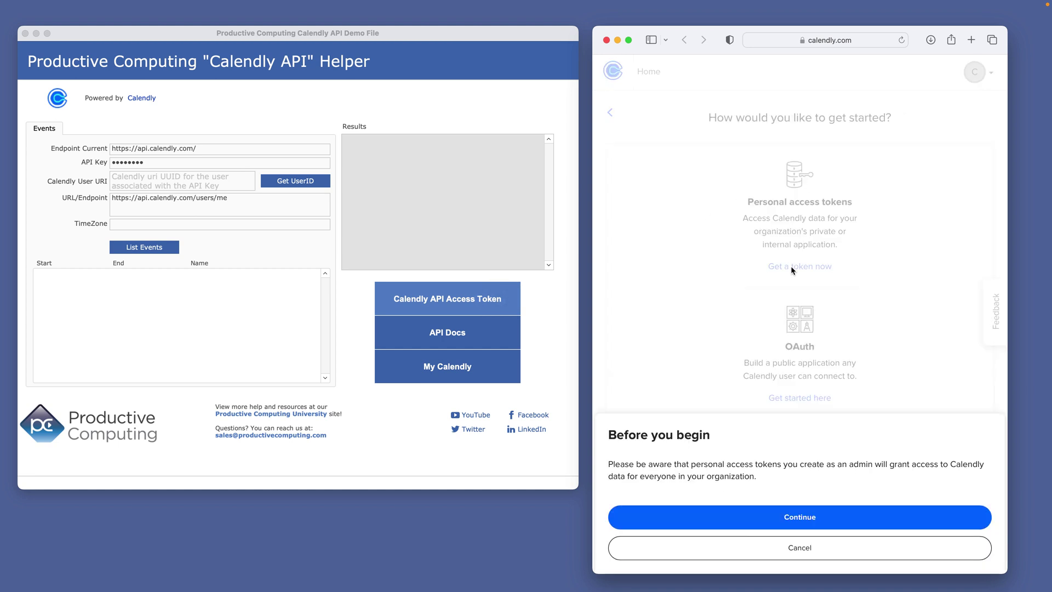
{"action": "left_click", "coordinate": [812, 518]}
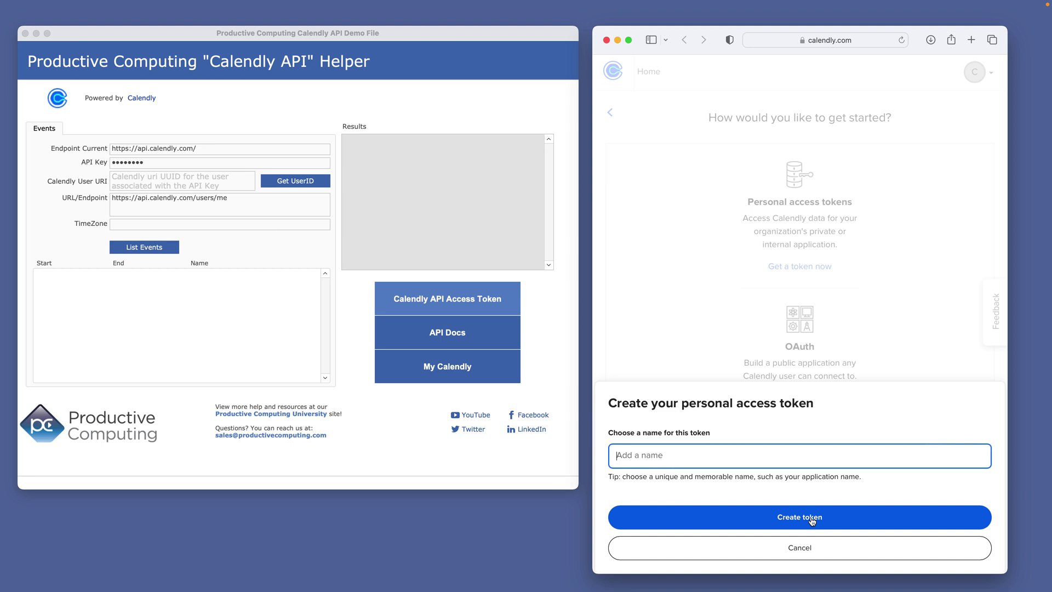
{"action": "type", "text": "API Demo"}
{"action": "left_click", "coordinate": [862, 522]}
{"action": "left_click", "coordinate": [862, 522]}
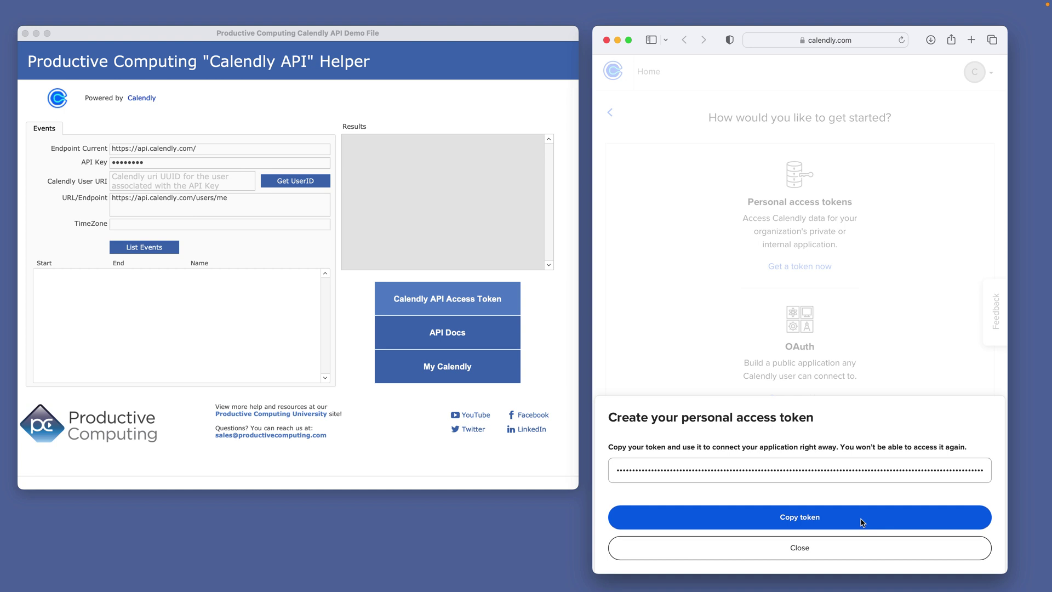
Step: Replace the existing API Key field contents with the copied Calendly token
{"action": "left_click", "coordinate": [178, 161]}
{"action": "key", "text": "super+v"}
{"action": "right_click", "coordinate": [180, 163]}
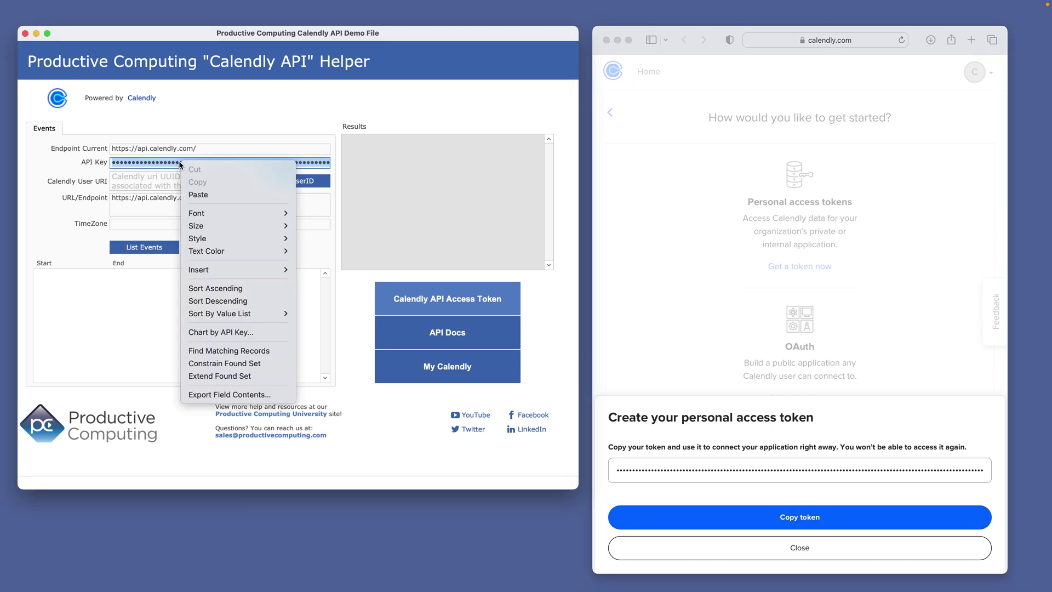
{"action": "left_click", "coordinate": [192, 198]}
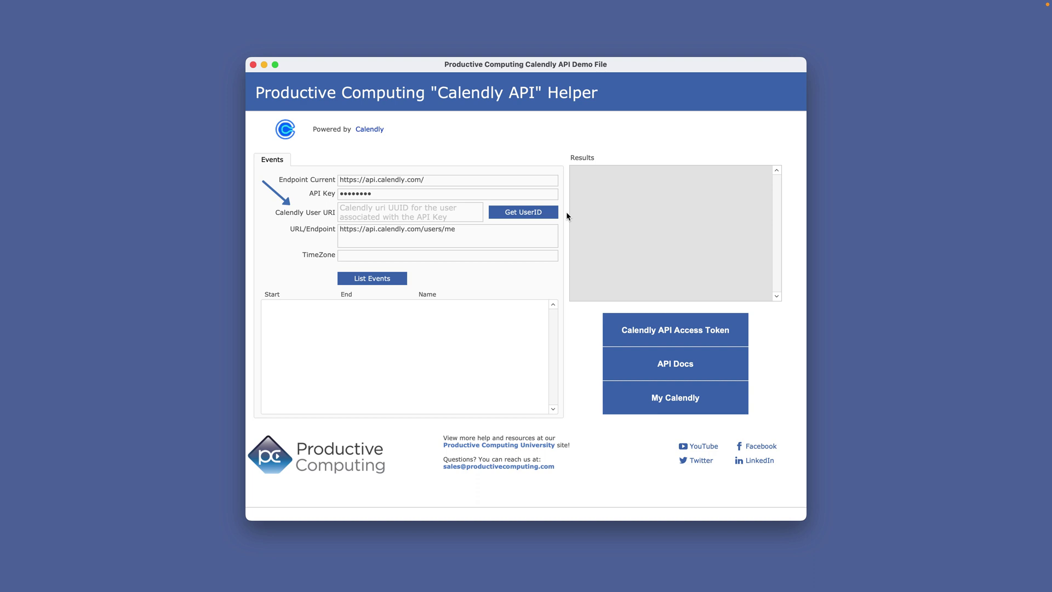
Step: Run Get UserID so the Calendly User URI field and Results JSON are filled
{"action": "left_click", "coordinate": [548, 212]}
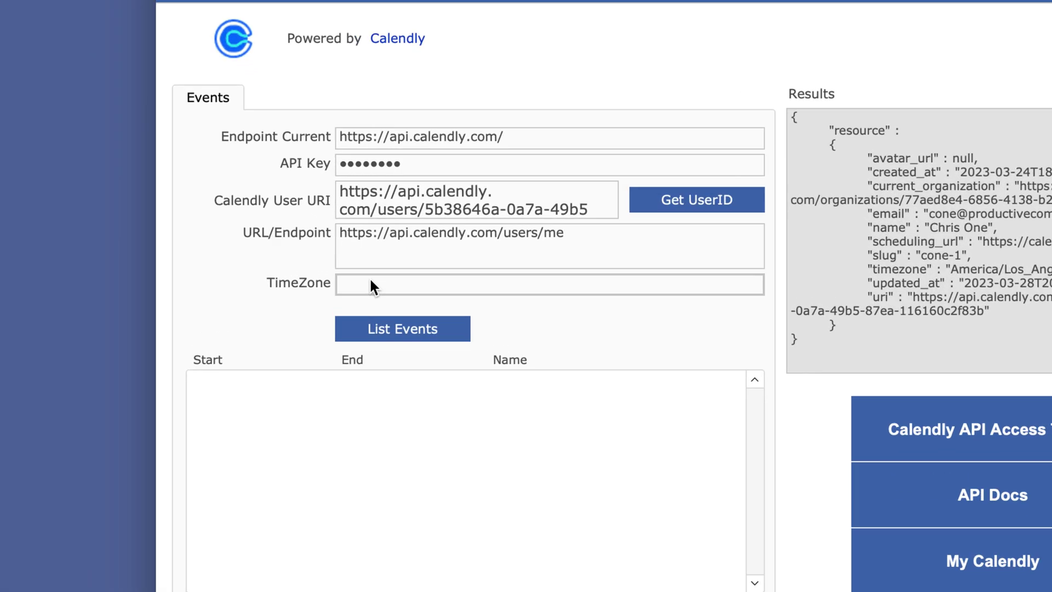
Step: Choose Pacific from the TimeZone dropdown
{"action": "left_click", "coordinate": [358, 255]}
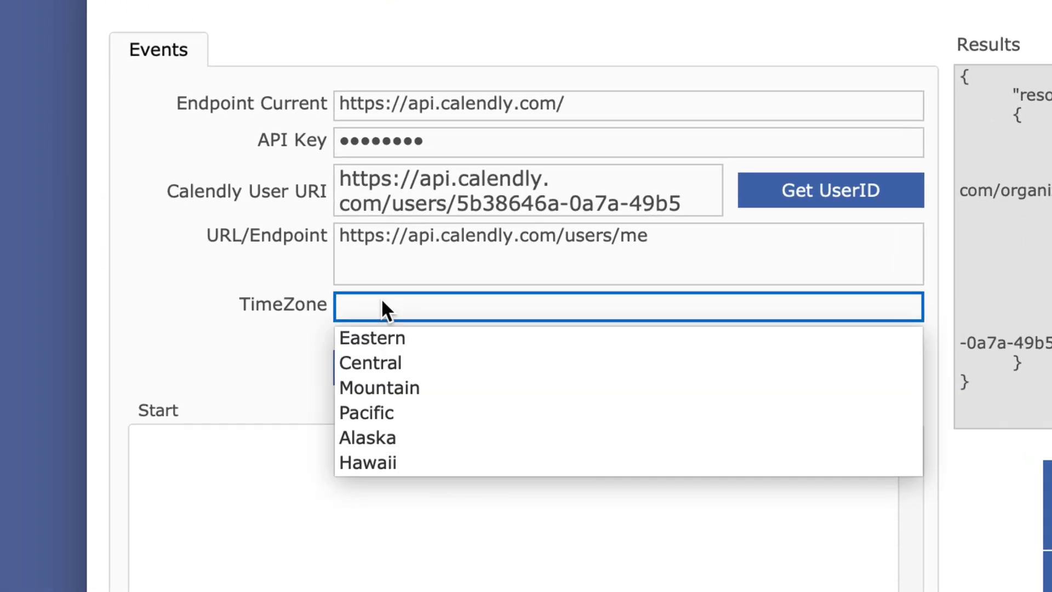
{"action": "left_click", "coordinate": [384, 414]}
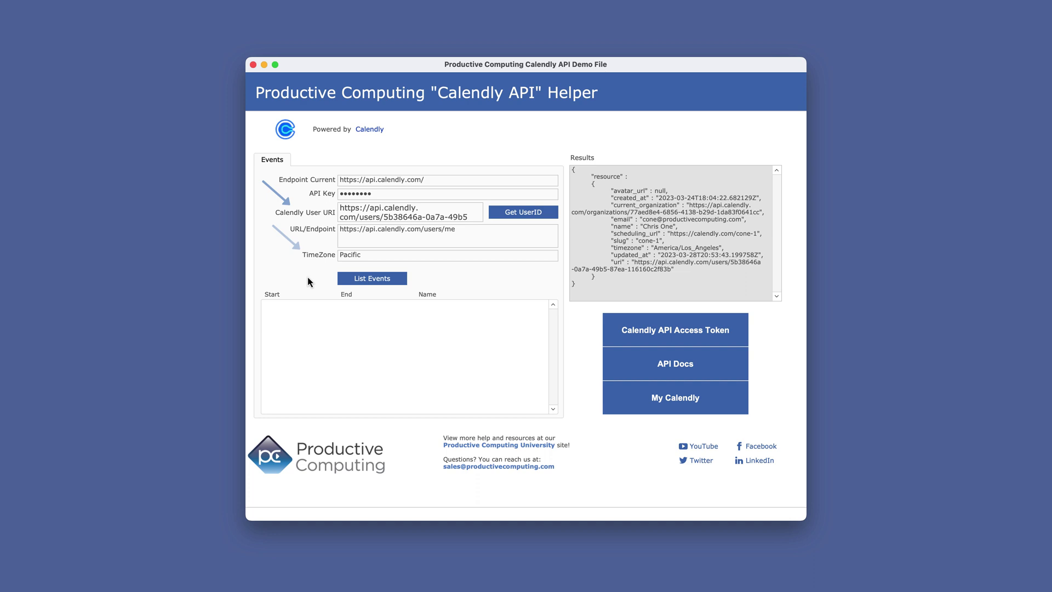
Step: Run List Events and scroll through the Results JSON showing three Consultation events
{"action": "left_click", "coordinate": [379, 282]}
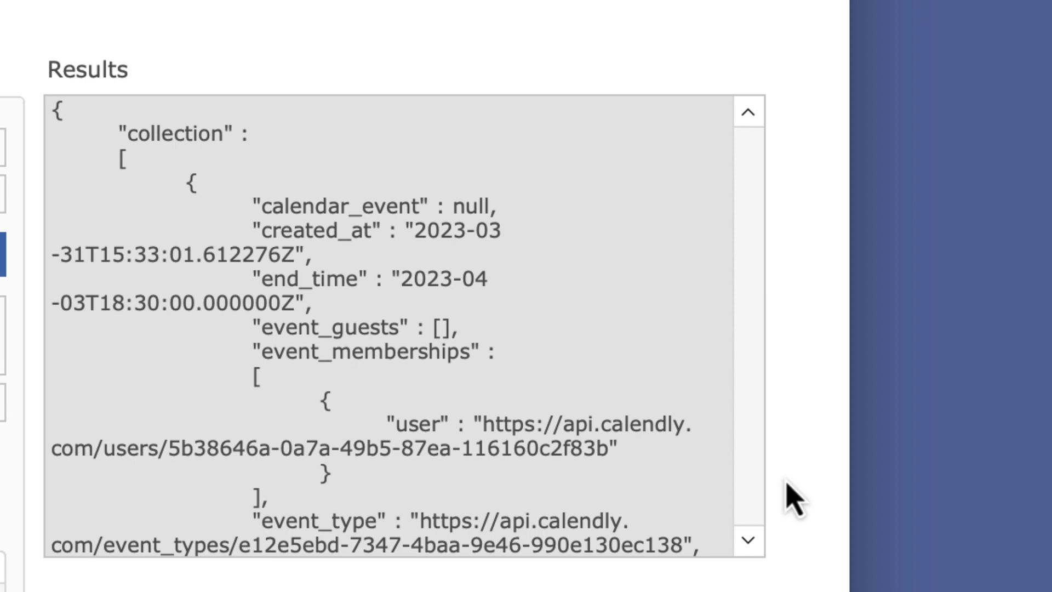
{"action": "left_click", "coordinate": [748, 540]}
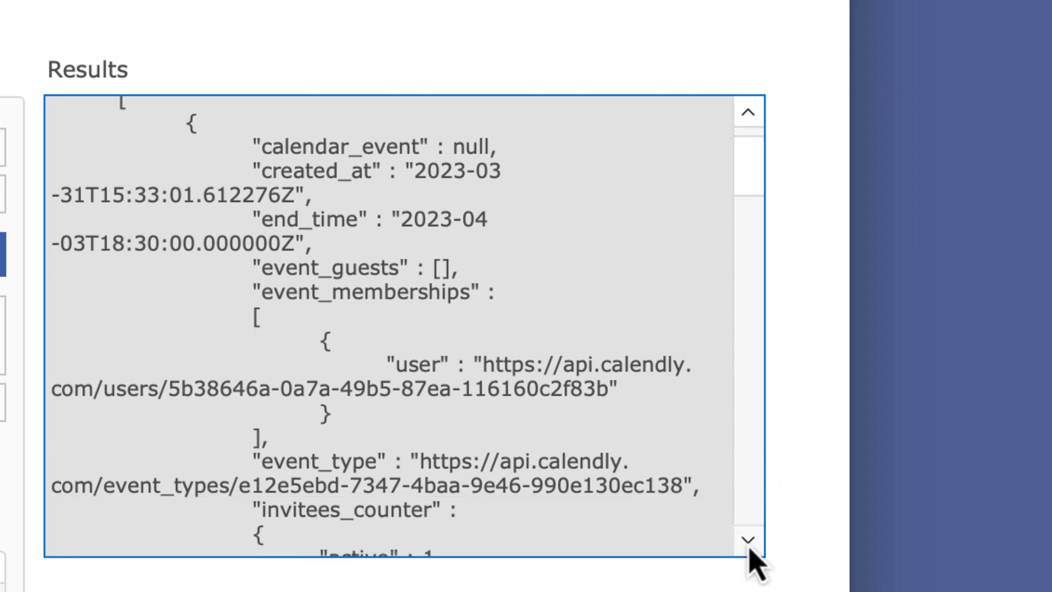
{"action": "scroll", "coordinate": [750, 549], "scroll_direction": "down", "scroll_amount": 7}
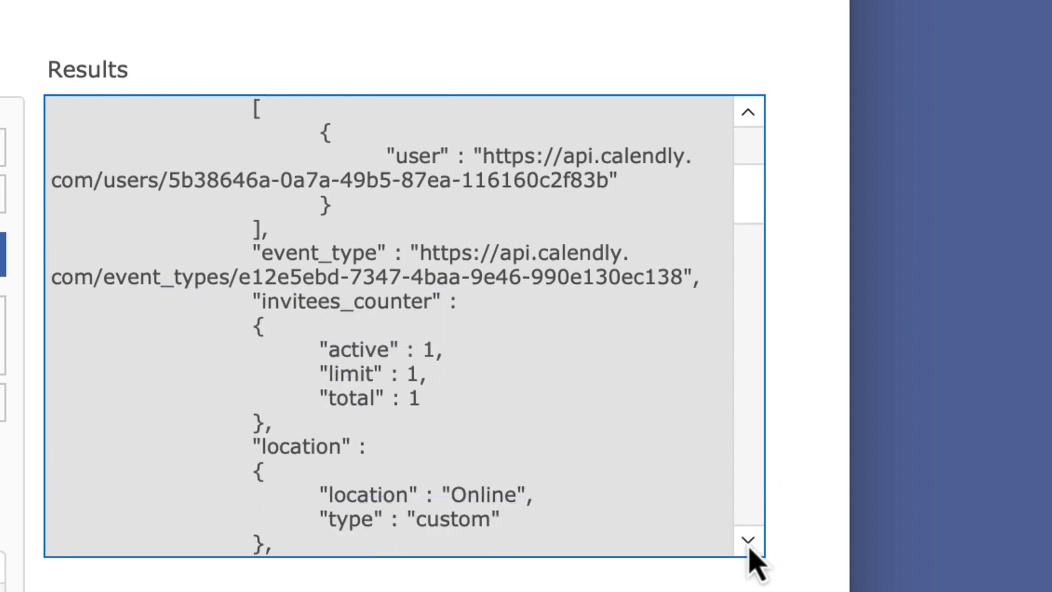
{"action": "scroll", "coordinate": [749, 549], "scroll_direction": "down", "scroll_amount": 7}
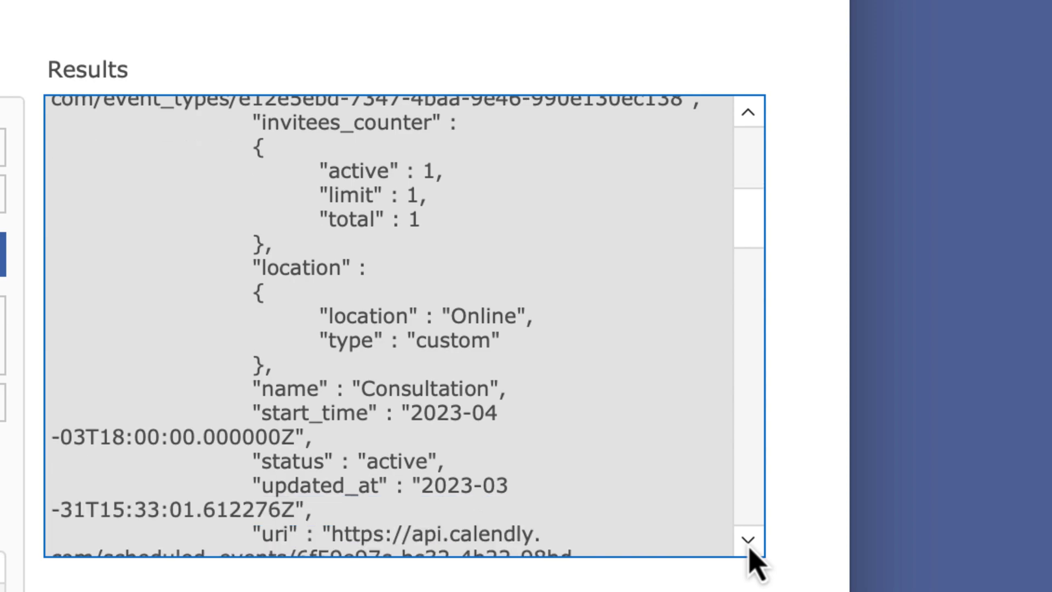
{"action": "scroll", "coordinate": [750, 550], "scroll_direction": "down", "scroll_amount": 6}
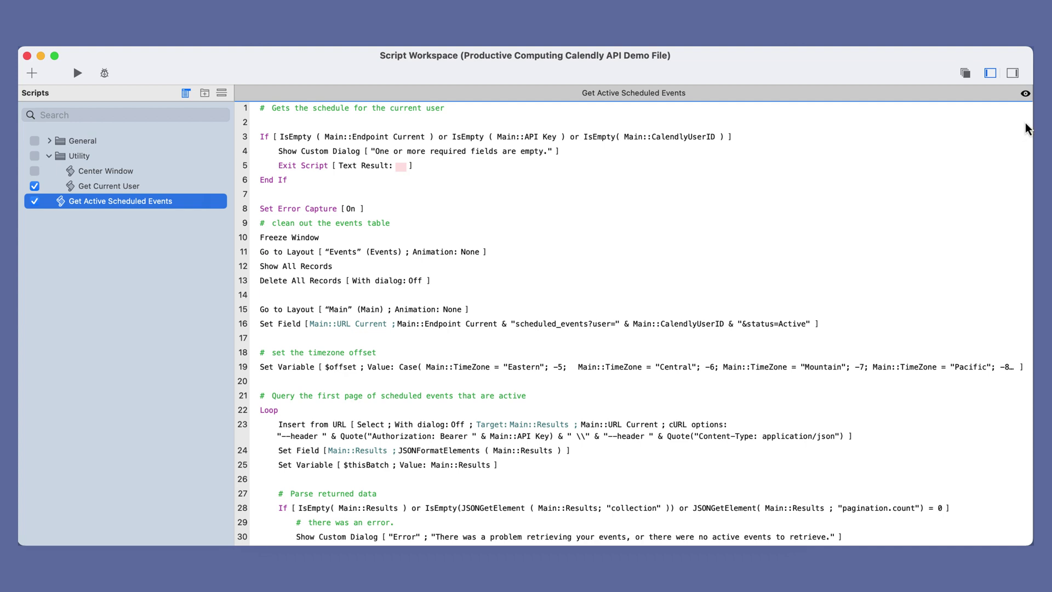
{"action": "scroll", "coordinate": [1027, 129], "scroll_direction": "down", "scroll_amount": 5}
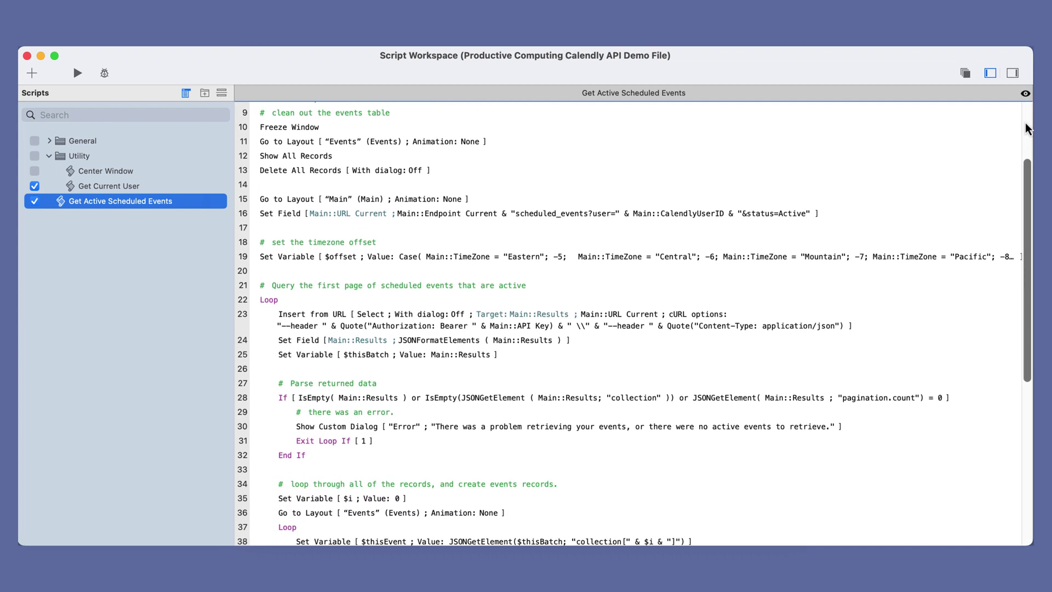
{"action": "scroll", "coordinate": [1026, 128], "scroll_direction": "down", "scroll_amount": 5}
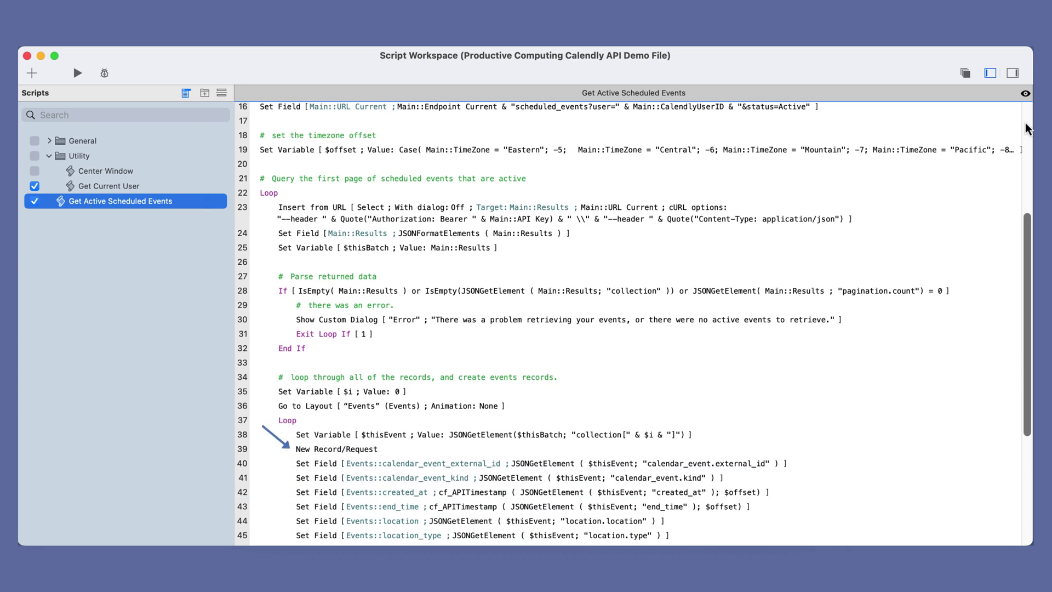
{"action": "scroll", "coordinate": [1027, 129], "scroll_direction": "down", "scroll_amount": 5}
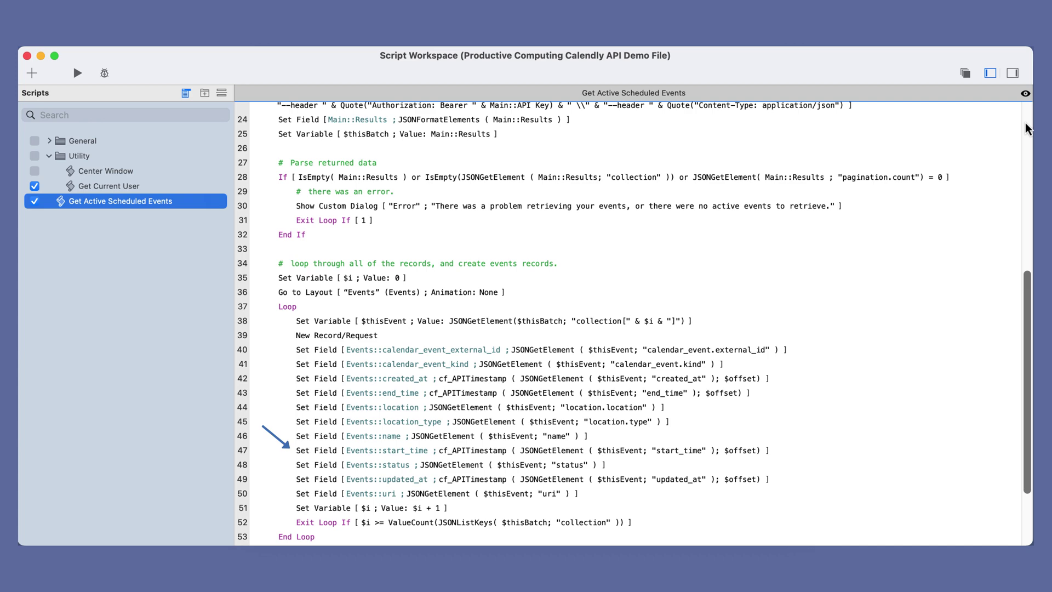
{"action": "scroll", "coordinate": [1027, 129], "scroll_direction": "down", "scroll_amount": 4}
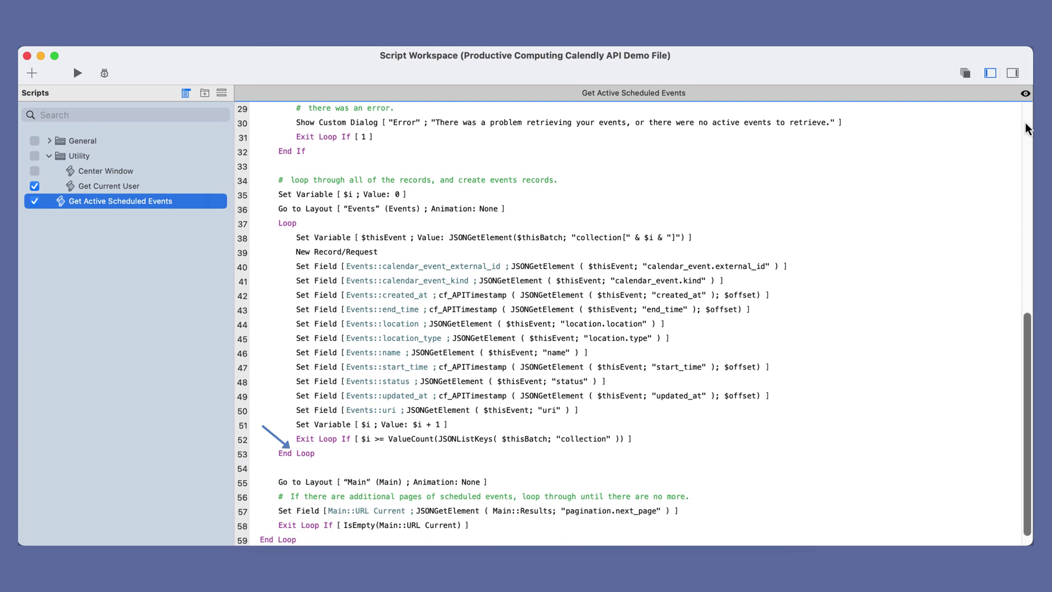
{"action": "scroll", "coordinate": [1027, 129], "scroll_direction": "down", "scroll_amount": 1}
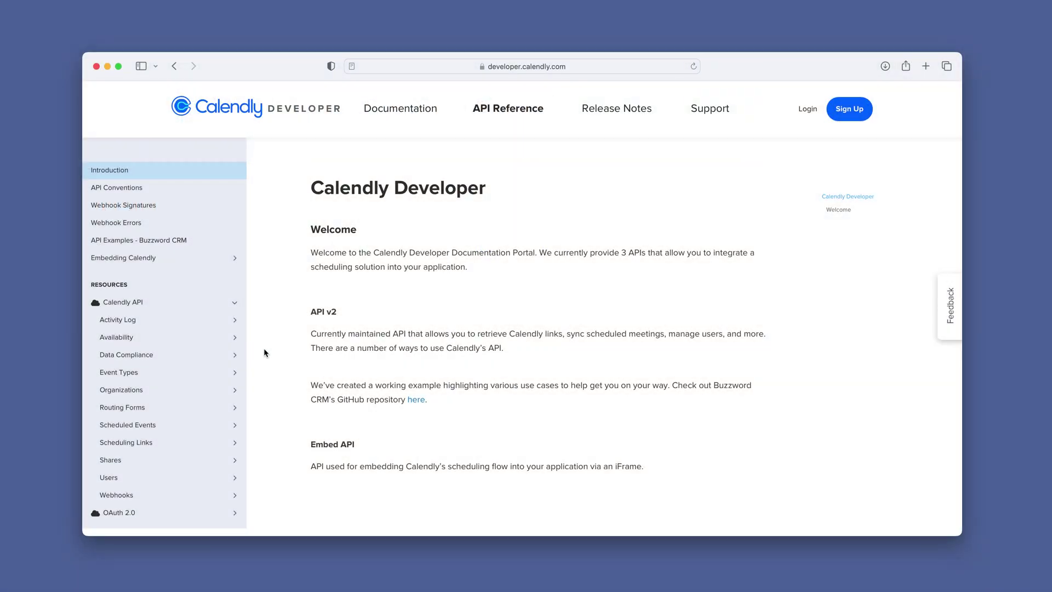
Step: Expand Scheduled Events in the API reference sidebar, after toggling Activity Log and Availability
{"action": "left_click", "coordinate": [235, 320]}
{"action": "left_click", "coordinate": [234, 320]}
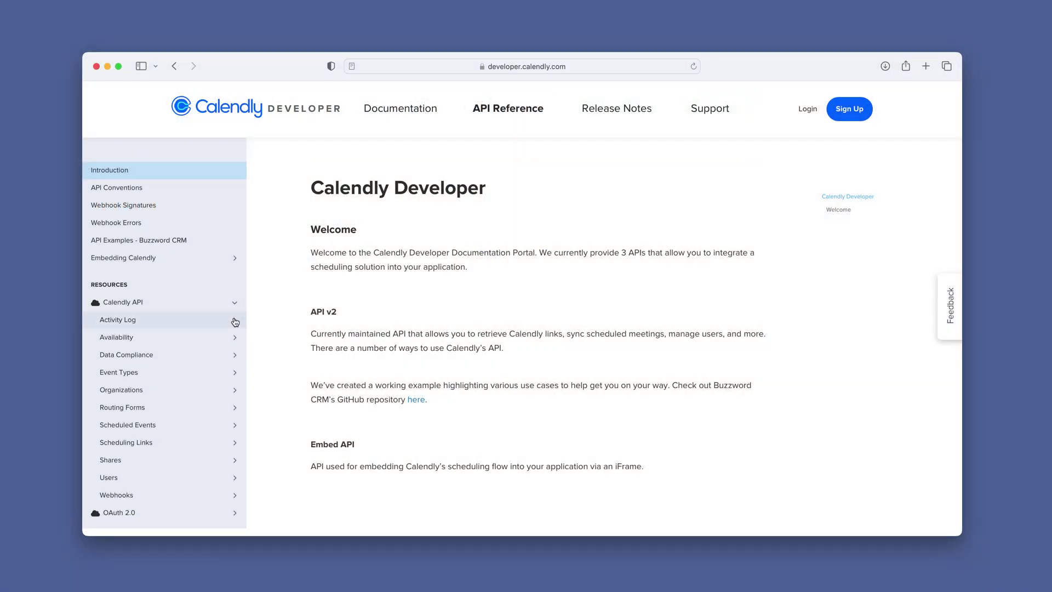
{"action": "left_click", "coordinate": [235, 338]}
{"action": "left_click", "coordinate": [236, 340]}
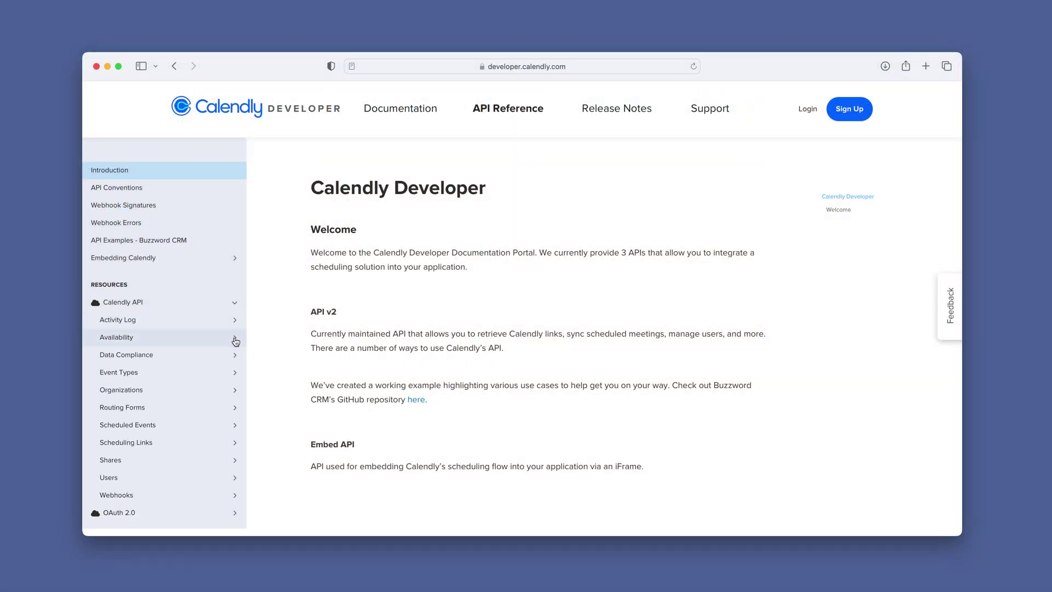
{"action": "left_click", "coordinate": [235, 426]}
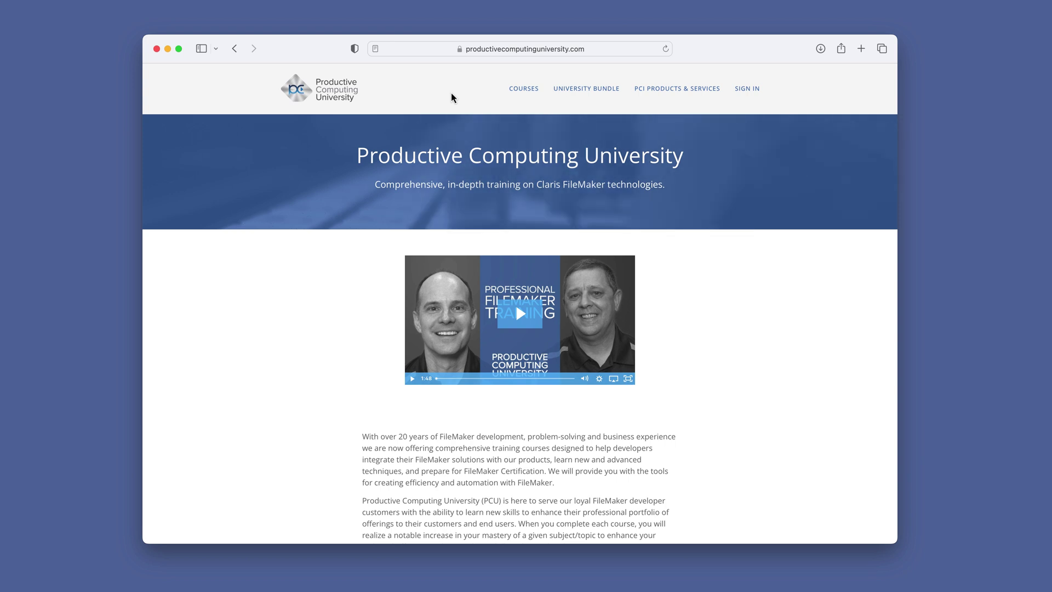
Step: Filter courses to Free, open FileMaker Features & Free Resources, then the API Fundamentals course
{"action": "left_click", "coordinate": [521, 93]}
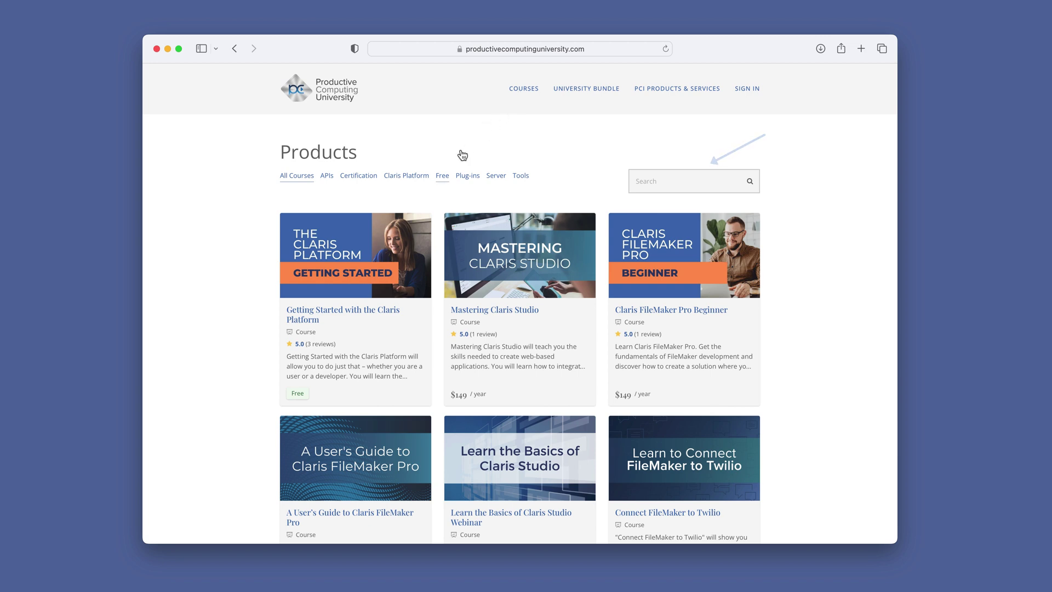
{"action": "left_click", "coordinate": [443, 176]}
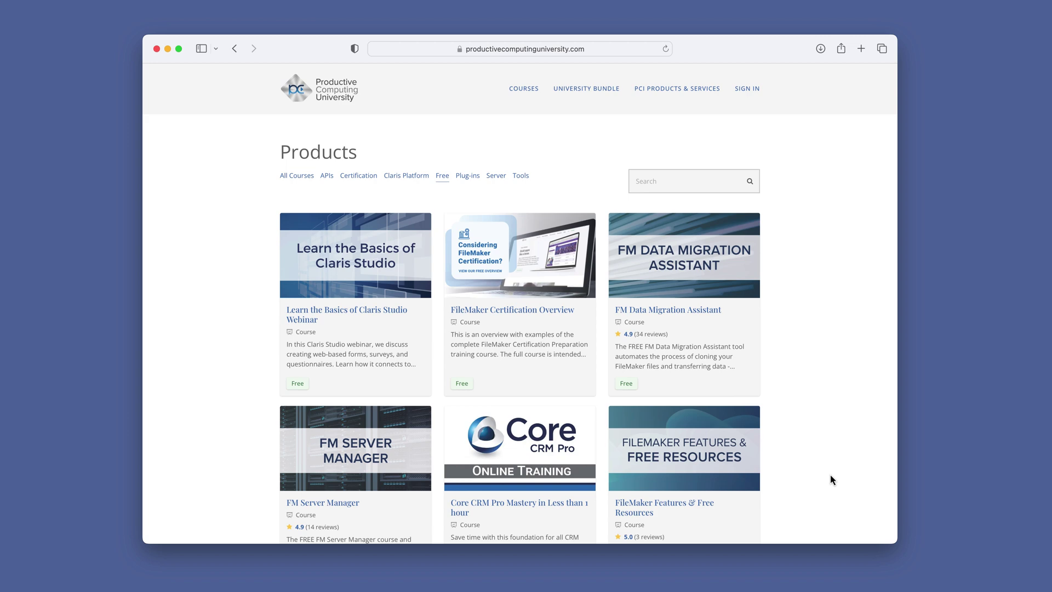
{"action": "left_click", "coordinate": [731, 451]}
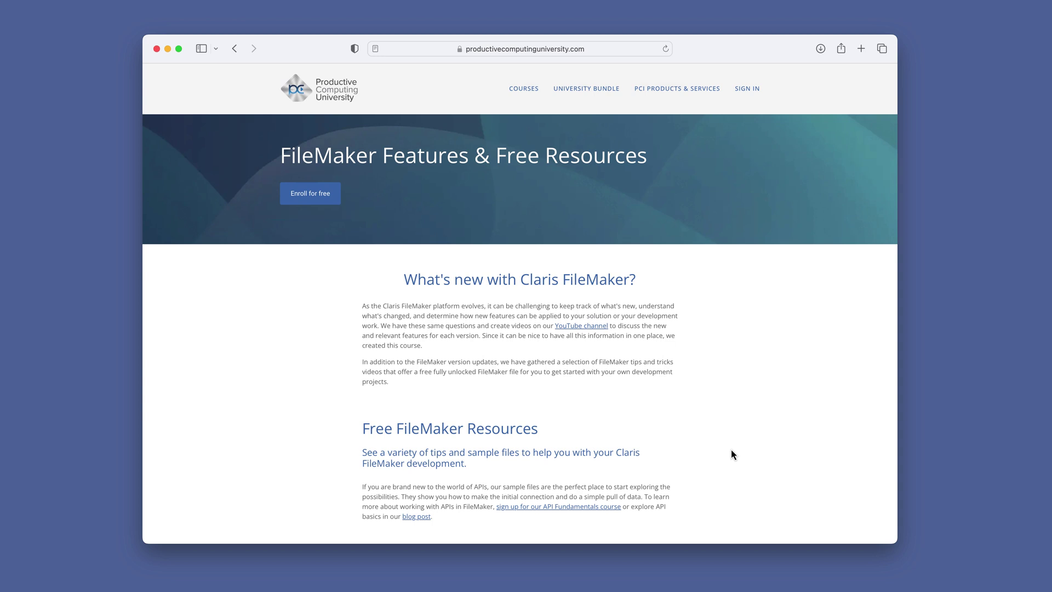
{"action": "left_click", "coordinate": [607, 509]}
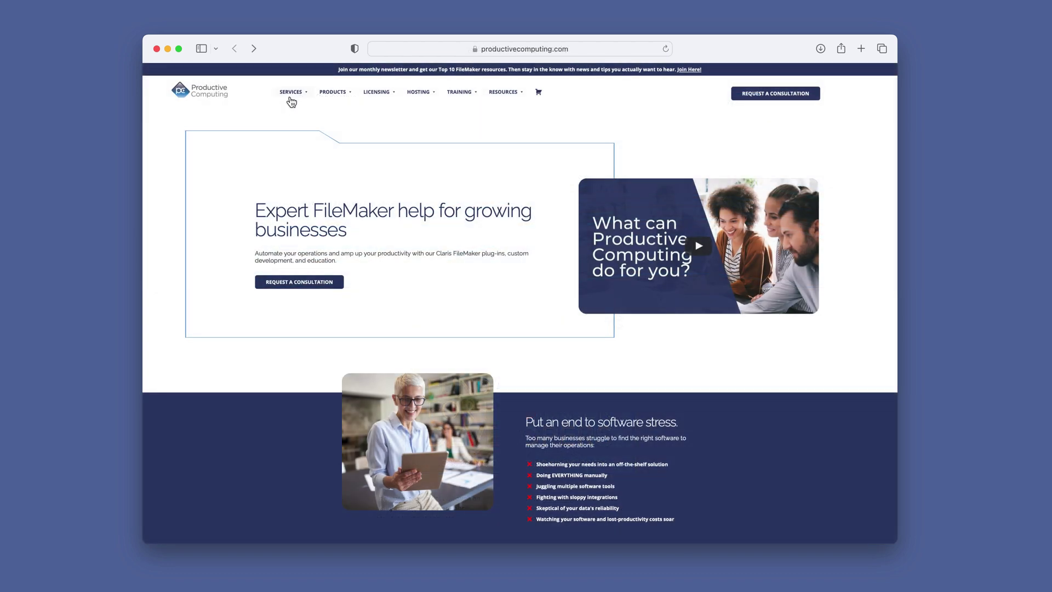
Step: Visit the Custom Development, Application Integrations and Maintenance Support Program service pages
{"action": "mouse_move", "coordinate": [292, 101]}
{"action": "left_click", "coordinate": [415, 109]}
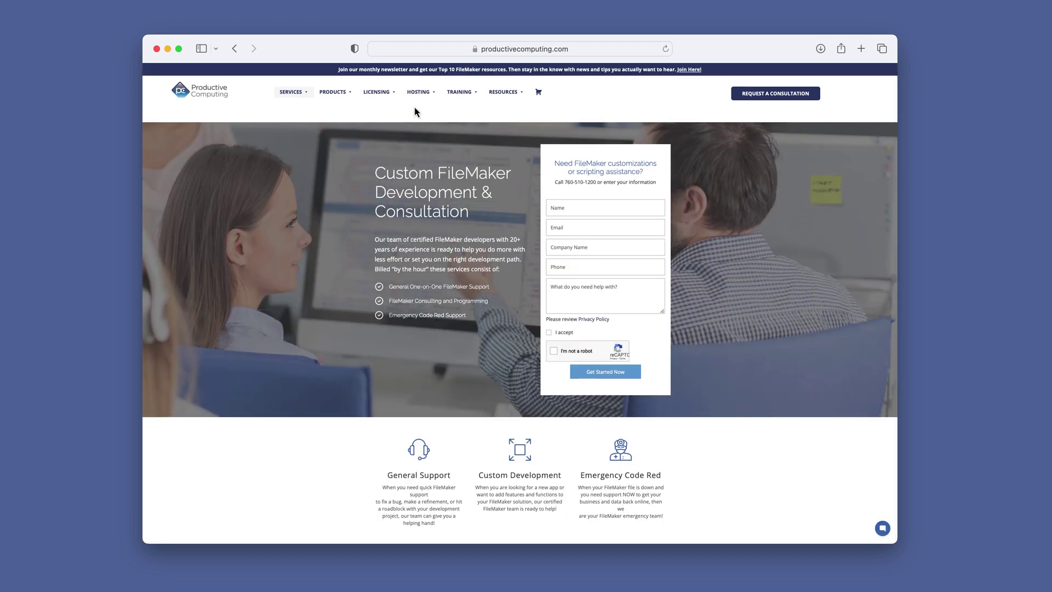
{"action": "mouse_move", "coordinate": [305, 101]}
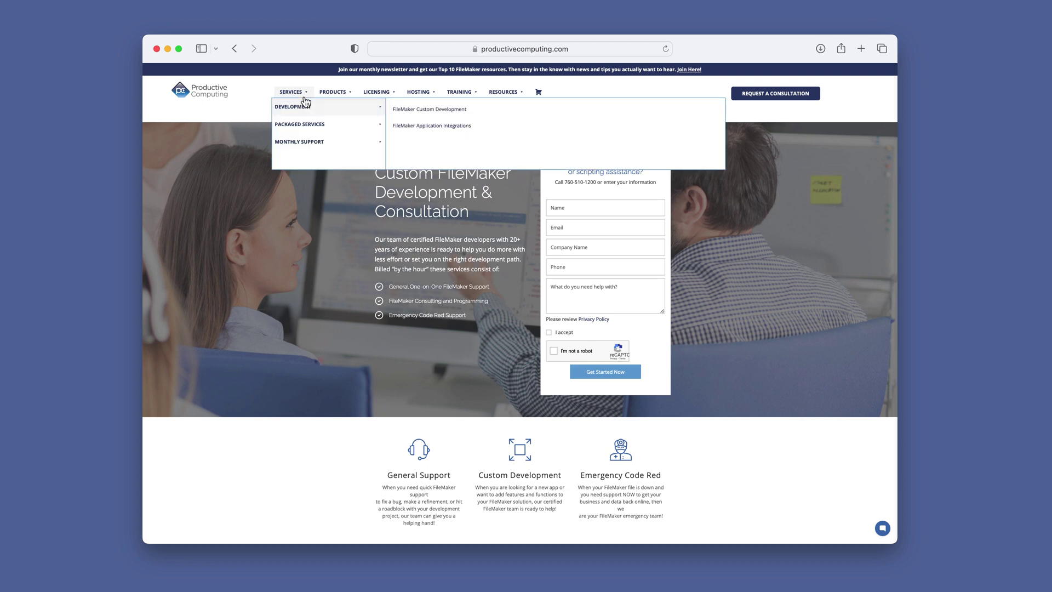
{"action": "left_click", "coordinate": [433, 127]}
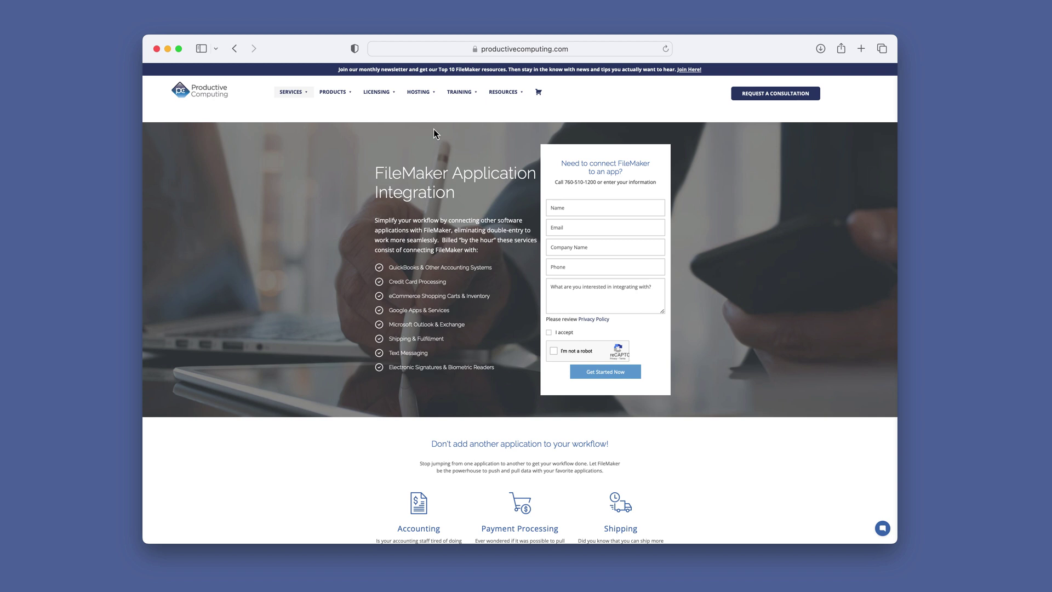
{"action": "mouse_move", "coordinate": [300, 98]}
{"action": "mouse_move", "coordinate": [314, 131]}
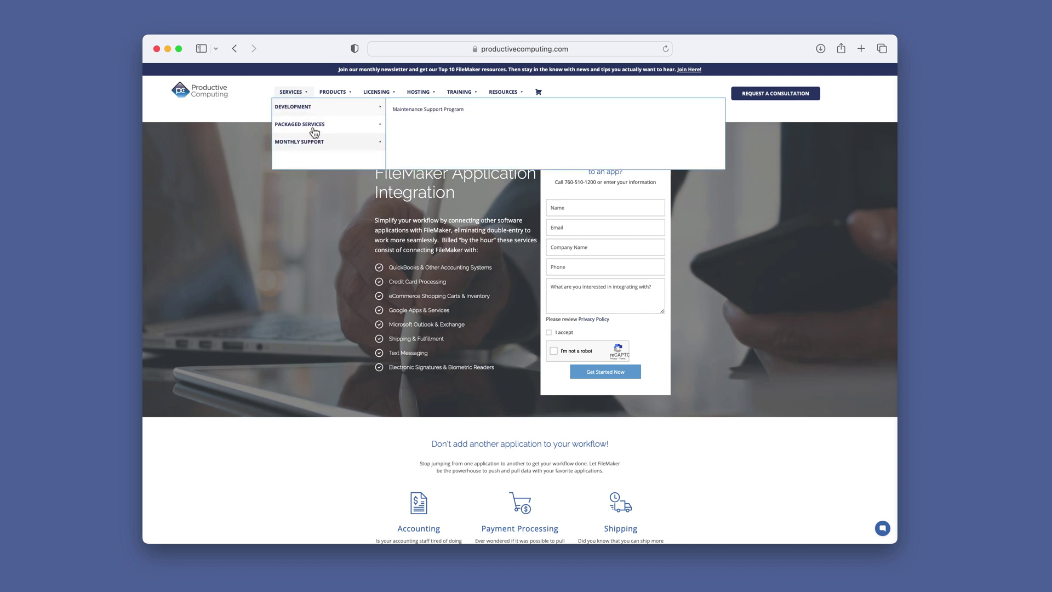
{"action": "left_click", "coordinate": [436, 111]}
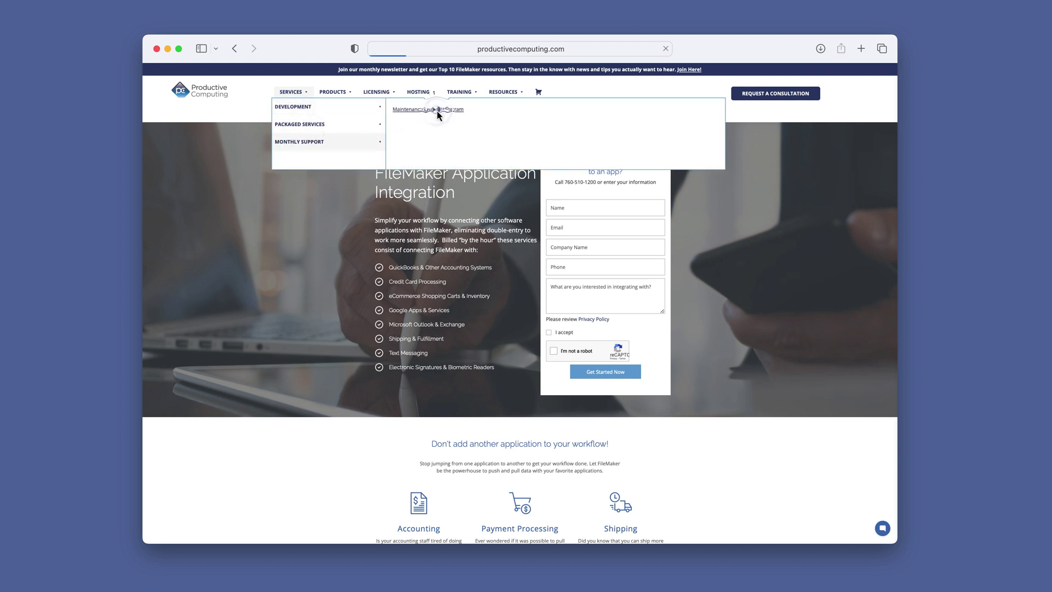